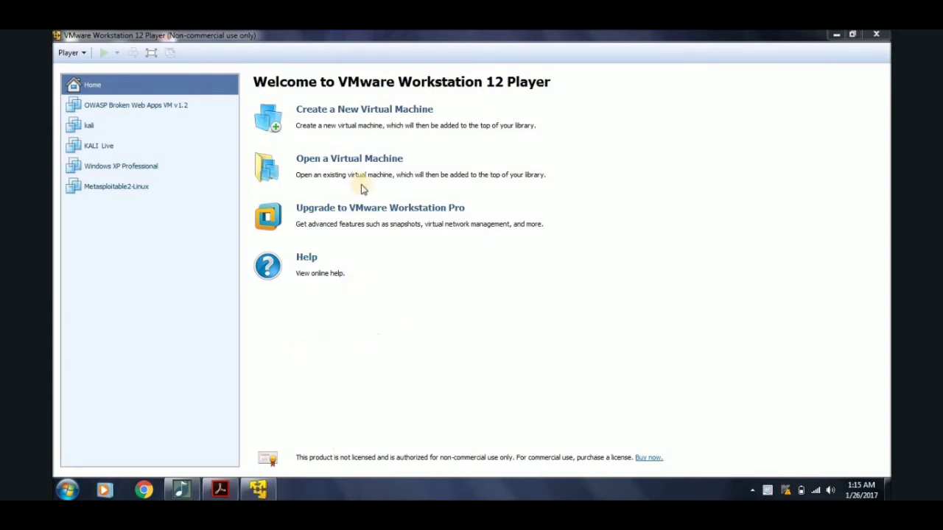
- Start creating a new virtual machine with kali-linux-2016.2-i386.iso from Downloads as its installer disc image
left_click(345, 110)
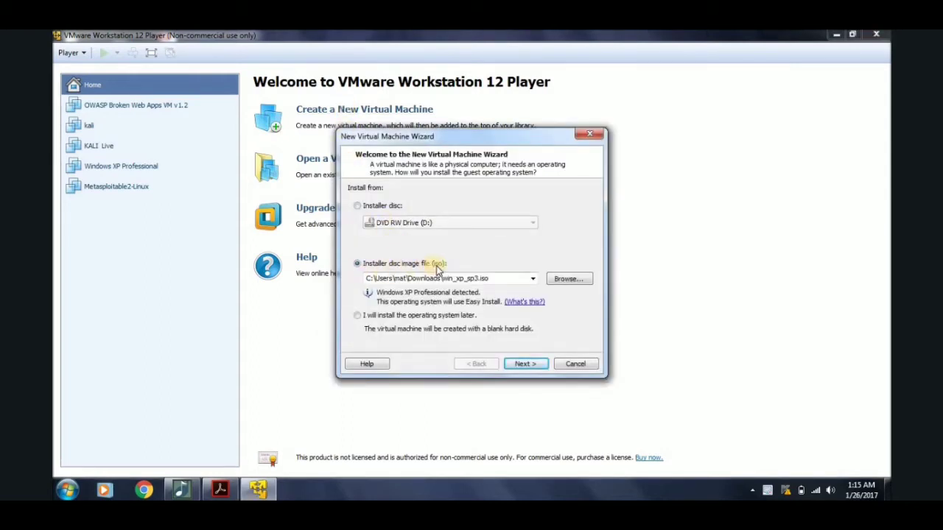
left_click(578, 279)
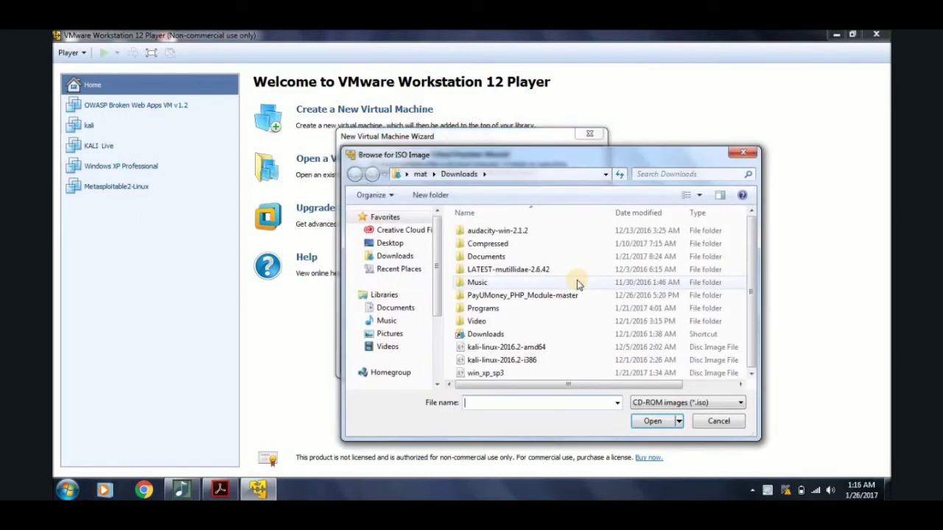
left_click(506, 360)
left_click(651, 422)
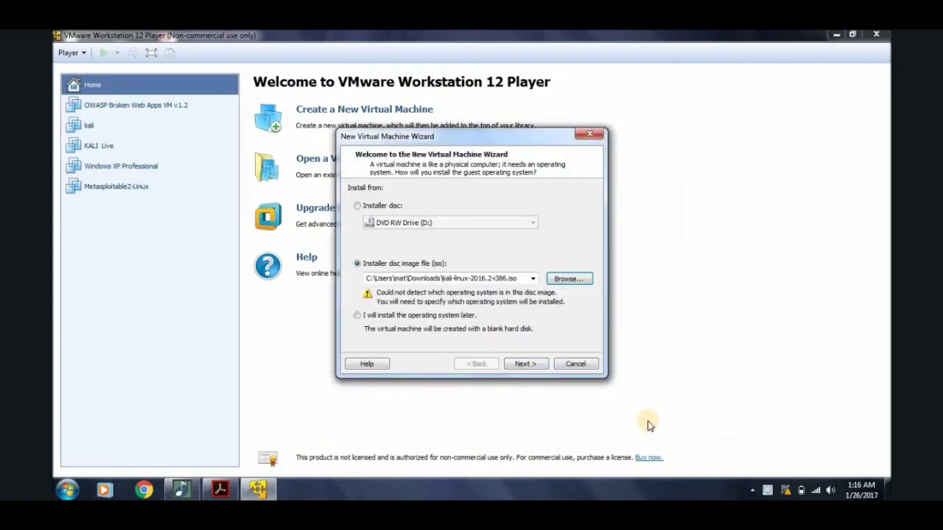
left_click(536, 366)
- Set the guest operating system to Linux with Ubuntu as the version
left_click(353, 213)
left_click(409, 278)
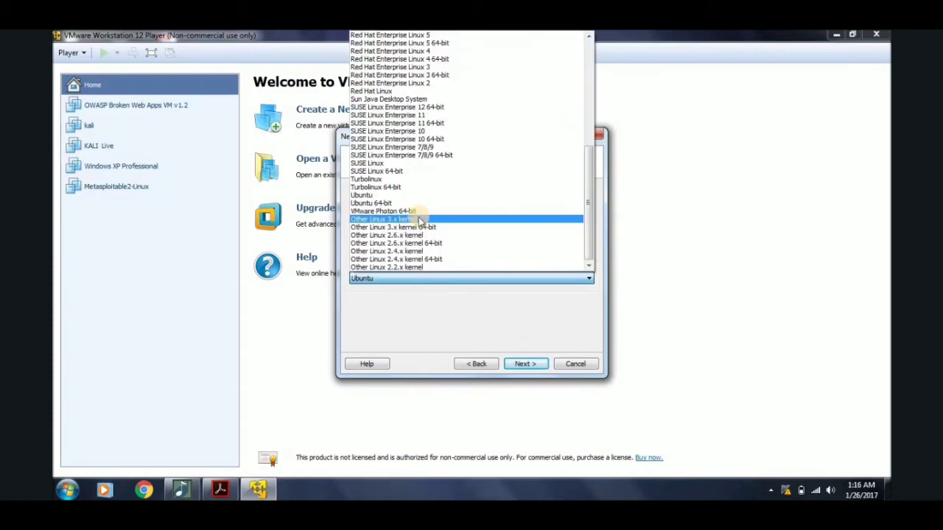
left_click(402, 196)
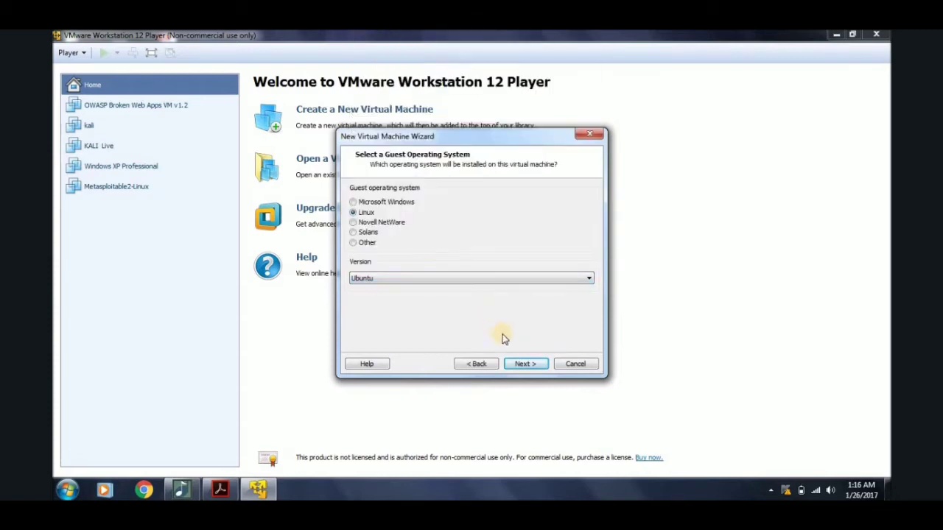
left_click(525, 364)
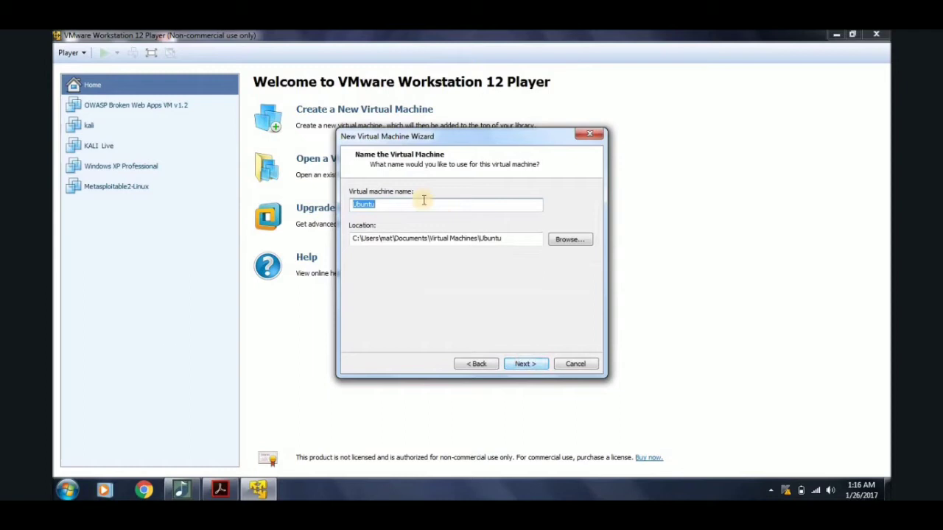
- Name the virtual machine "kali linux live" and accept its storage location
type("kali")
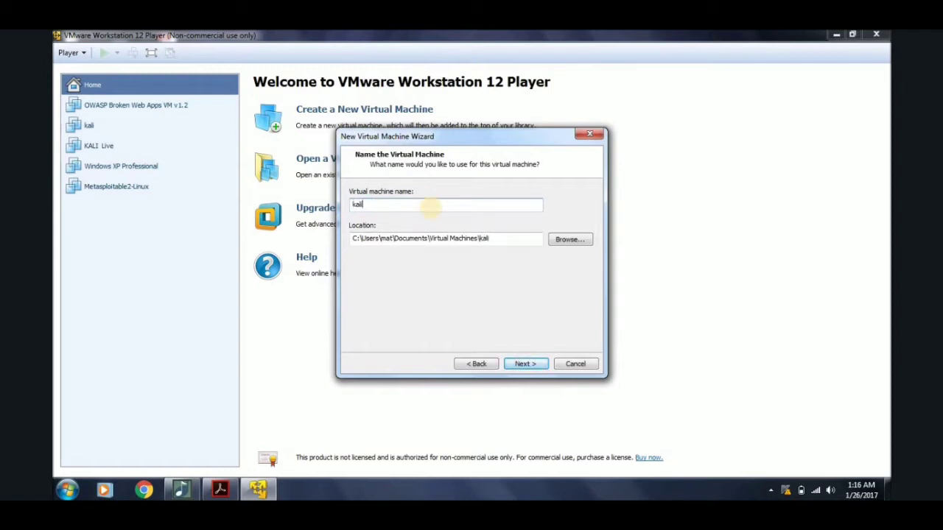
type(" linux live")
left_click(532, 364)
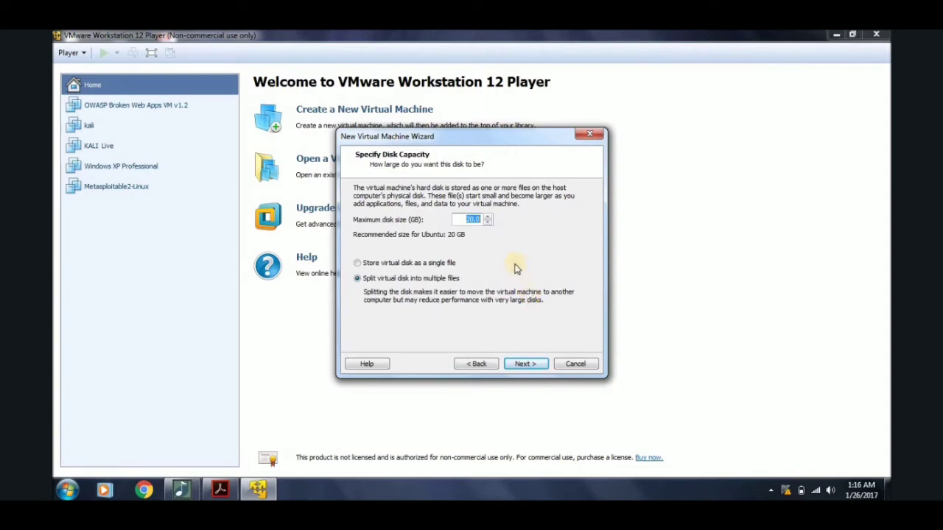
- Use a 20 GB disk split into multiple files and finish creating the virtual machine
left_click(490, 218)
left_click(491, 218)
left_click(523, 364)
left_click(535, 366)
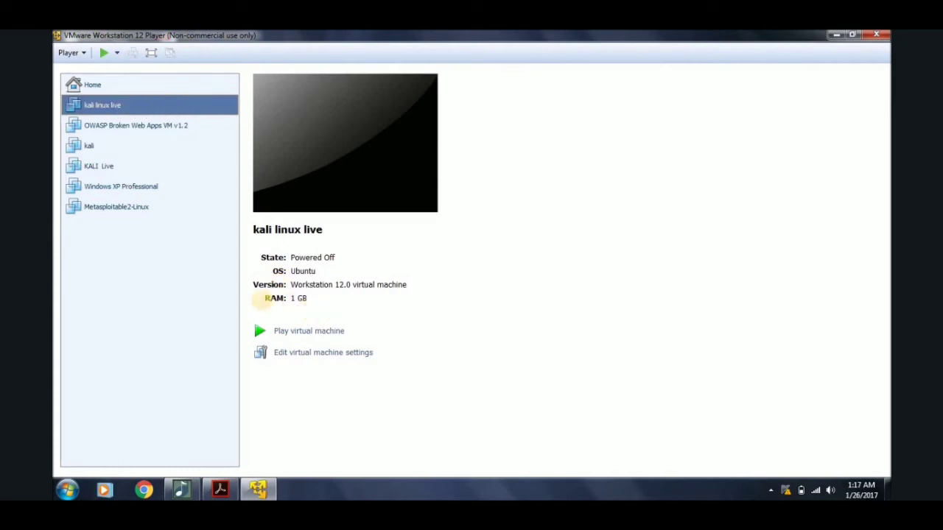
- Review the memory allocation and network adapter settings of the kali linux live machine without saving changes
left_click(321, 355)
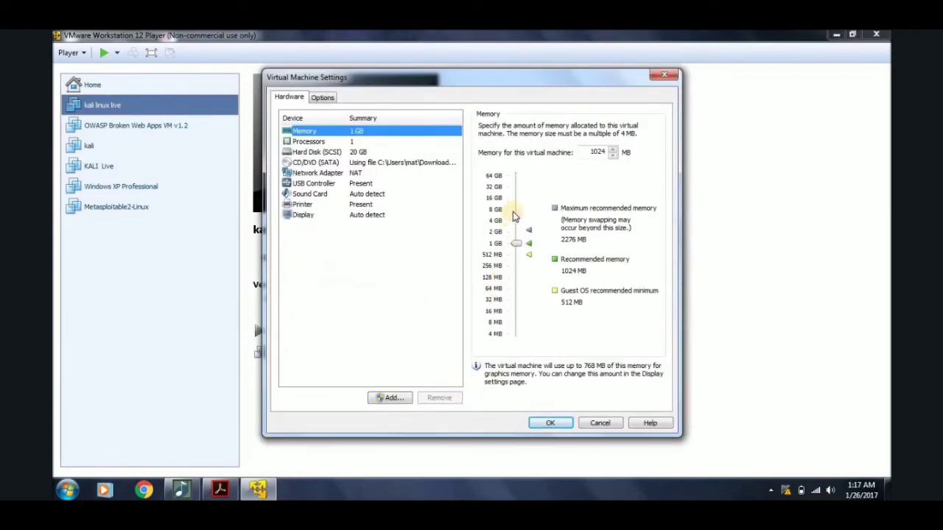
left_click(516, 232)
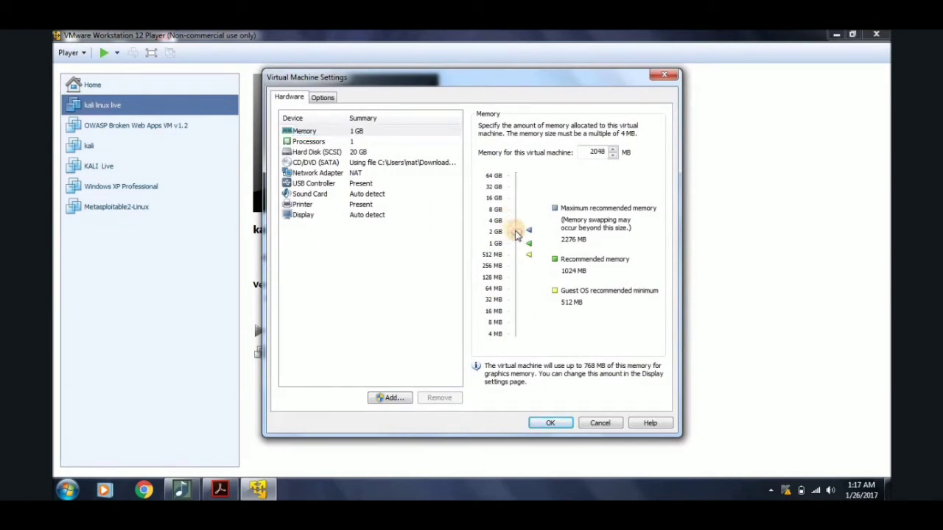
left_click(514, 244)
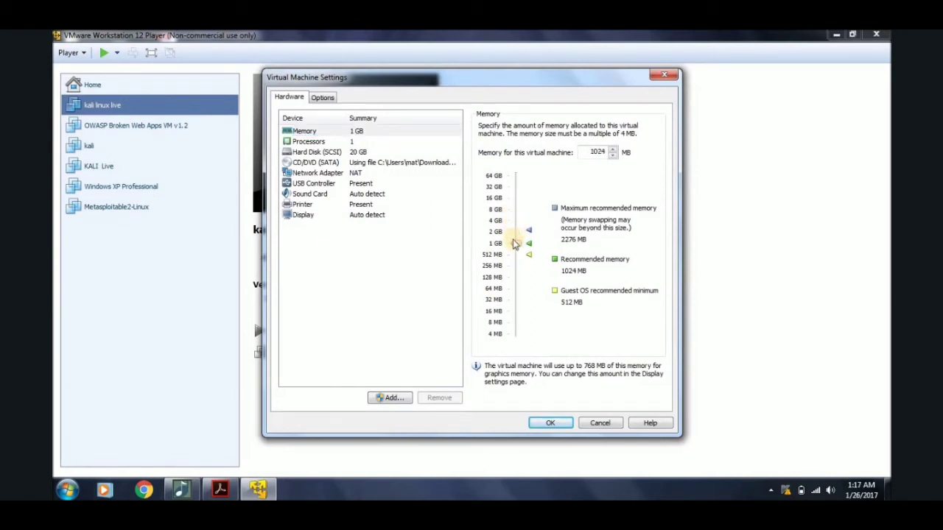
left_click(330, 175)
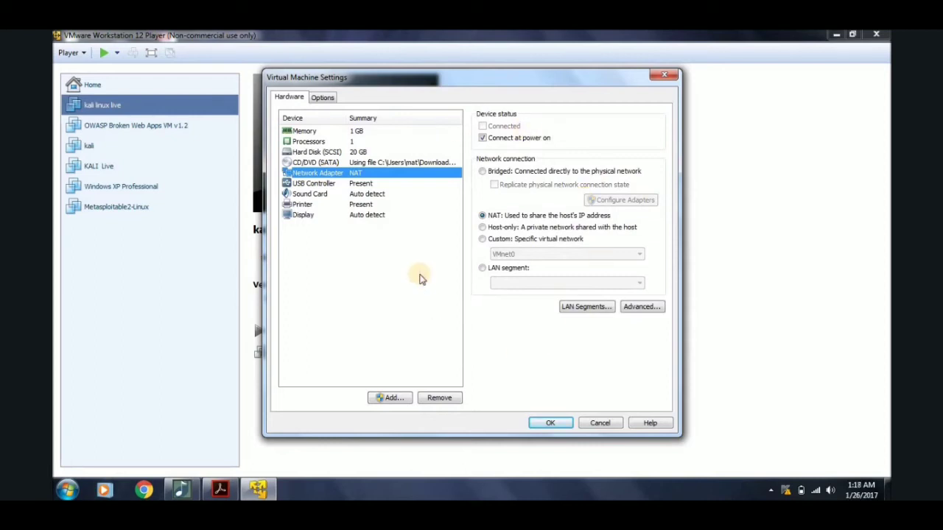
left_click(600, 423)
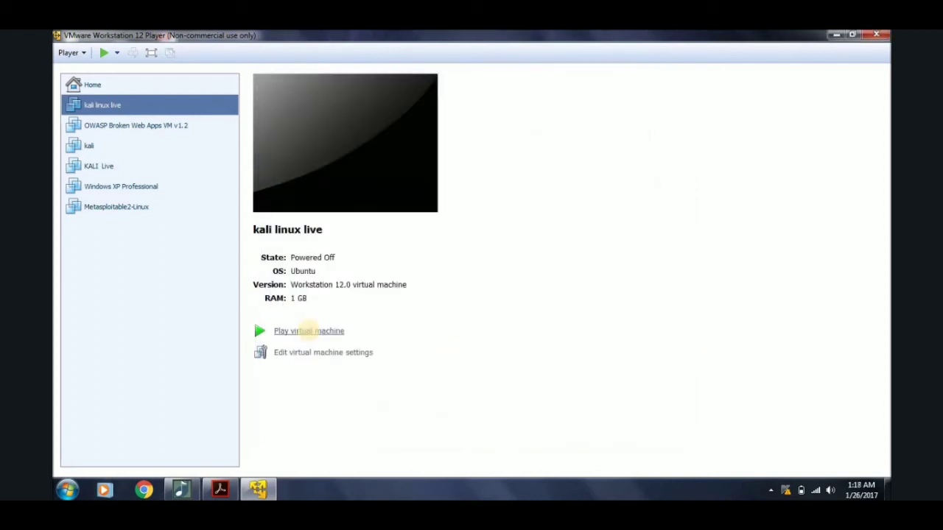
- Start the kali linux live virtual machine and direct input to its boot screen
left_click(310, 332)
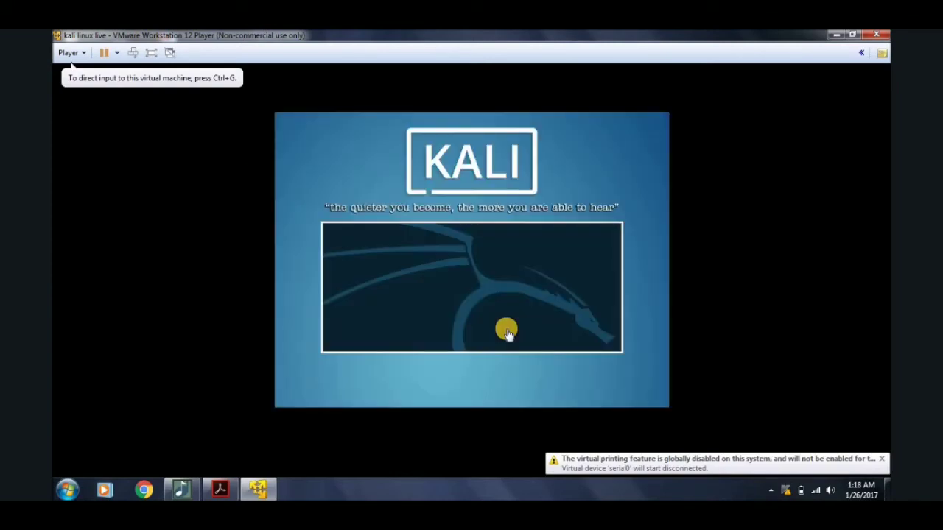
left_click(515, 351)
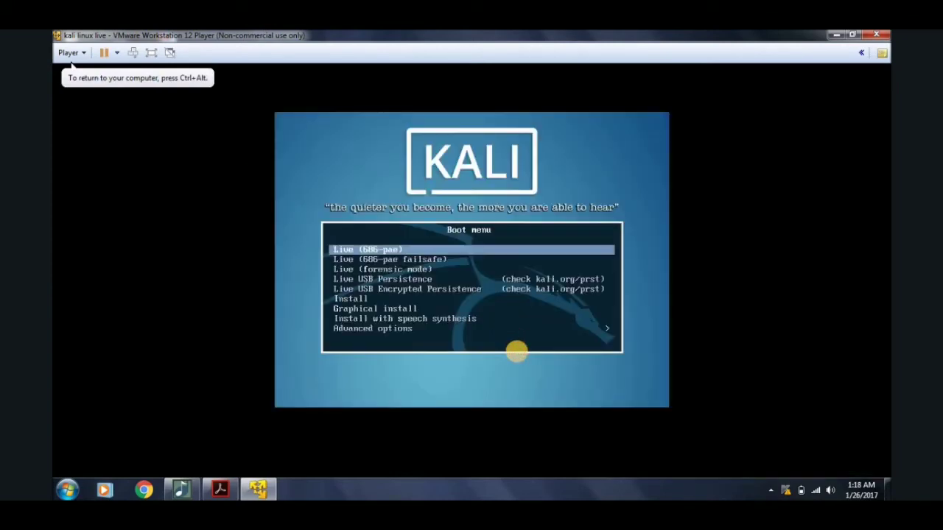
- Look through the Kali boot menu entries from the live modes down to Graphical install
key("Down")
key("Down")
key("Up")
key("Up")
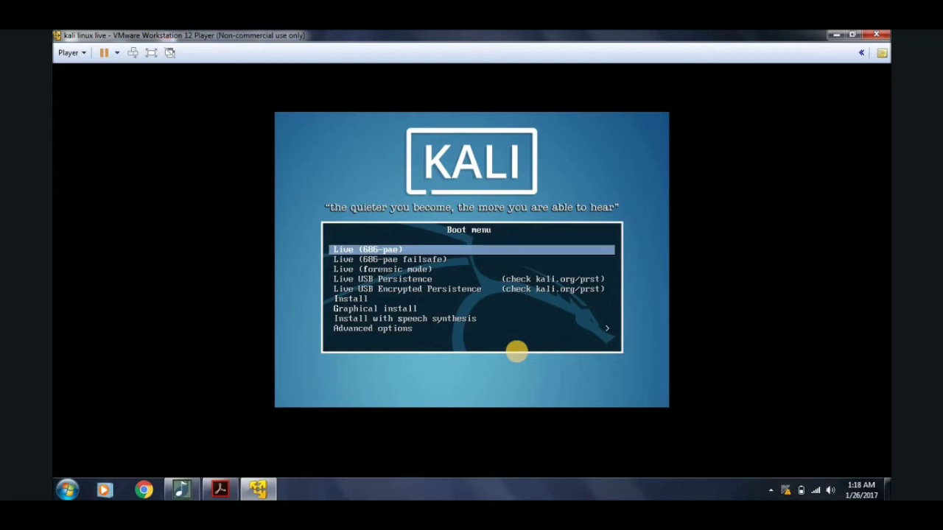
key("Down")
key("Down")
key("Down")
key("Down")
key("Down")
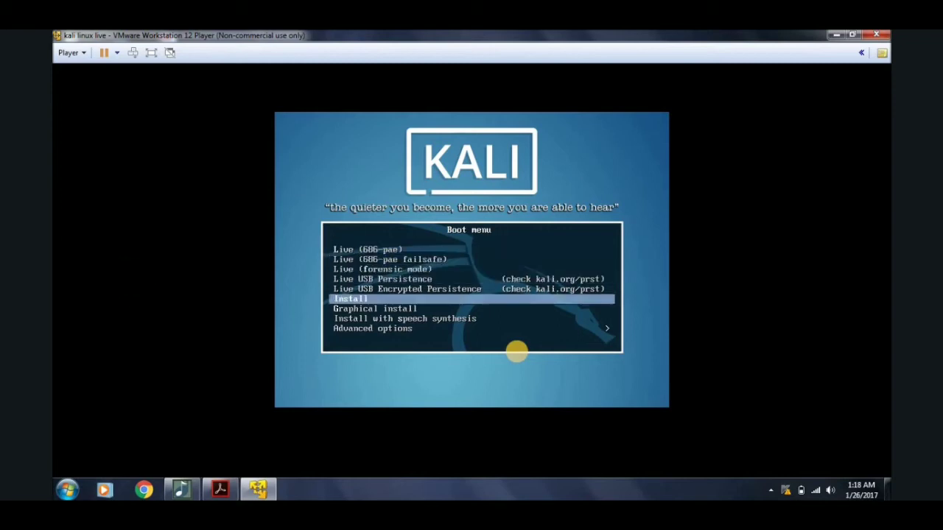
key("Down")
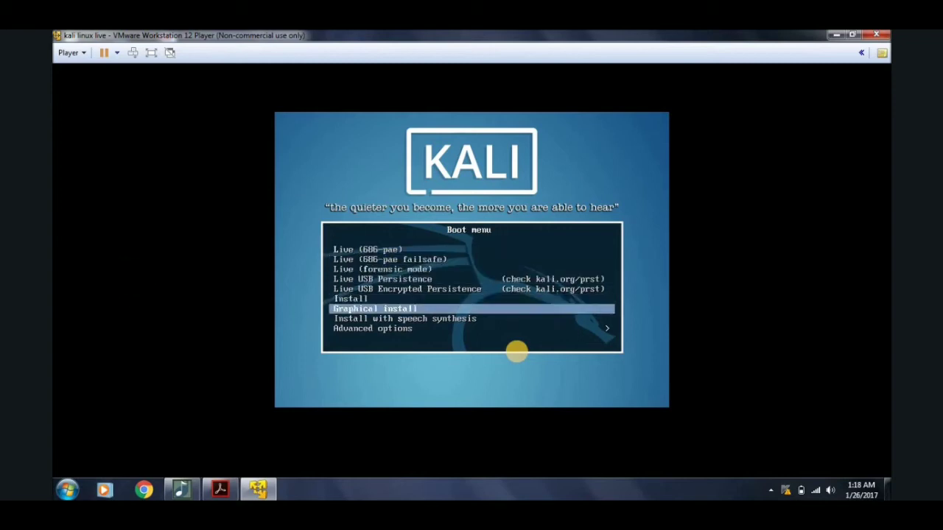
- Boot Kali with the Live (686-pae) option
key("Up")
key("Up")
key("Up")
key("Up")
key("Up")
key("Up")
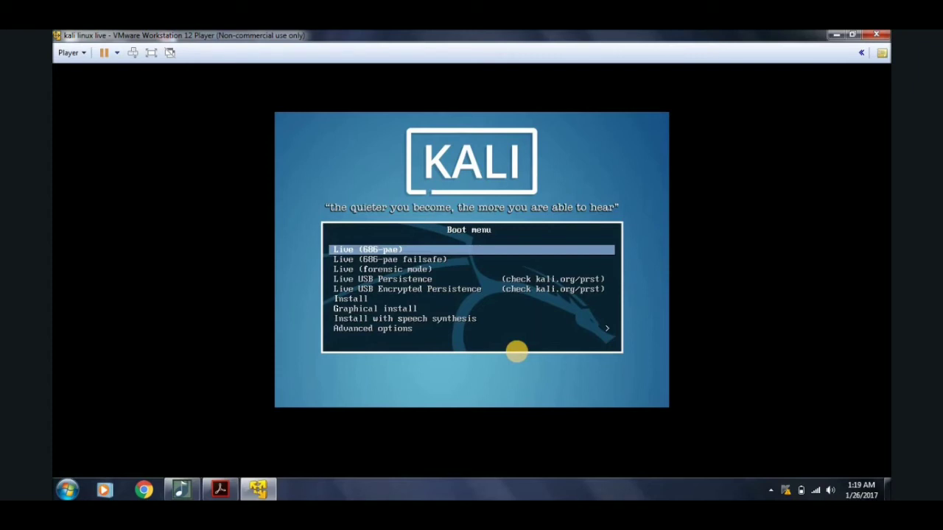
key("Return")
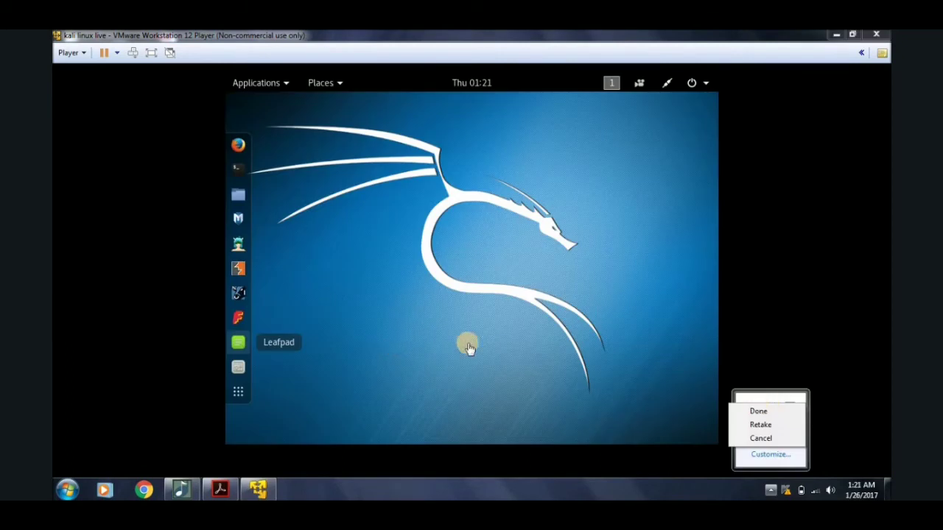
- Open a terminal on the Kali desktop and enter the sample text "sdvsvs"
left_click(470, 339)
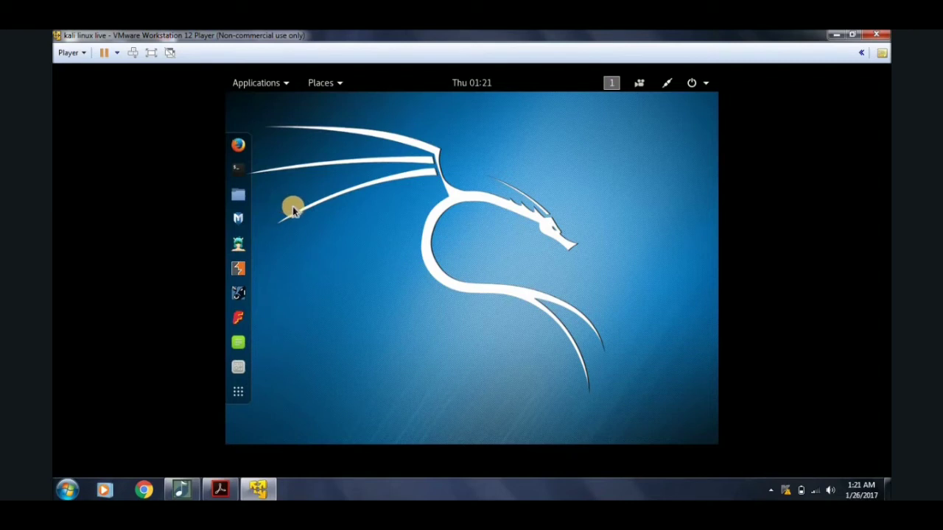
left_click(237, 169)
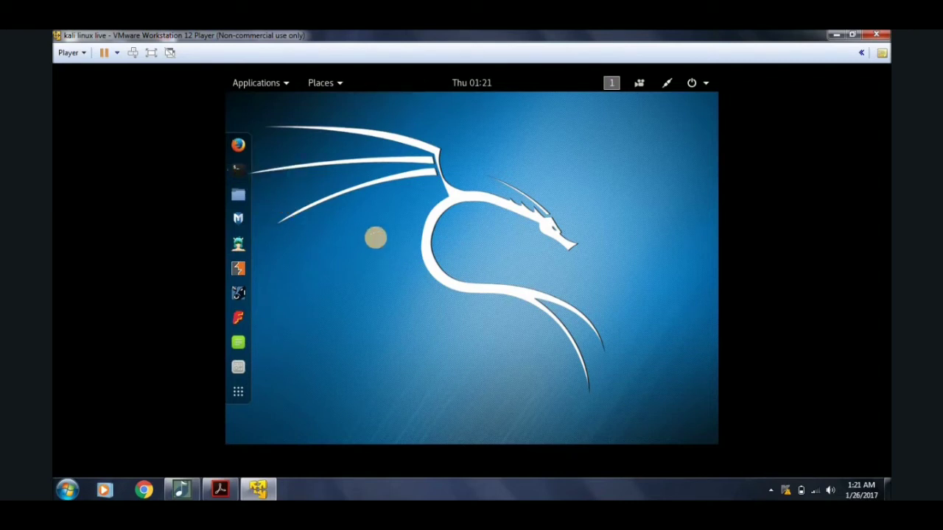
type("sdvsvs")
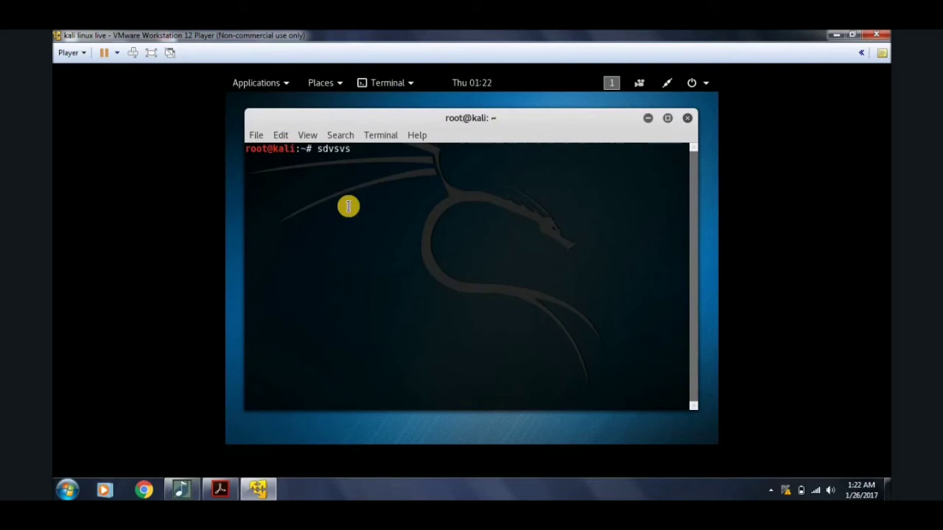
- Change the terminal profile's default text color to the custom bright green and close the profile editor
left_click(282, 138)
left_click(280, 136)
left_click(281, 136)
left_click(317, 223)
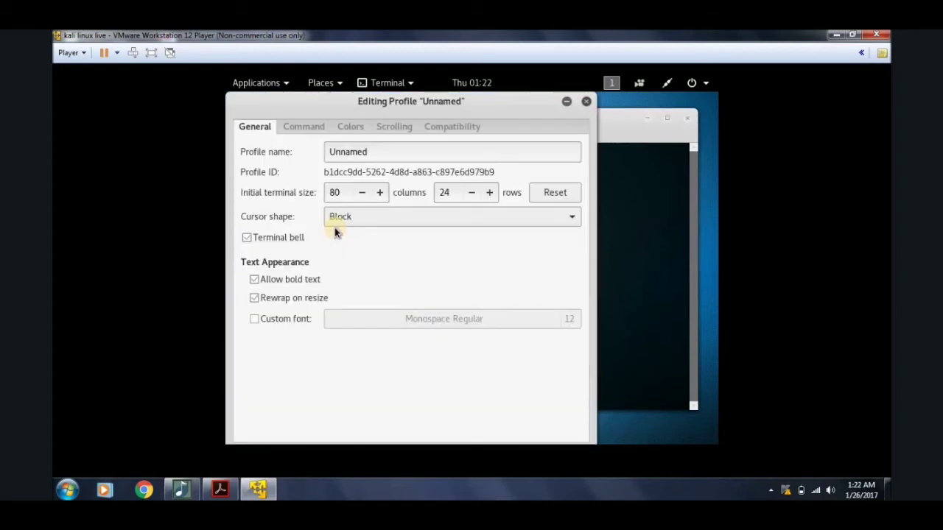
left_click(349, 126)
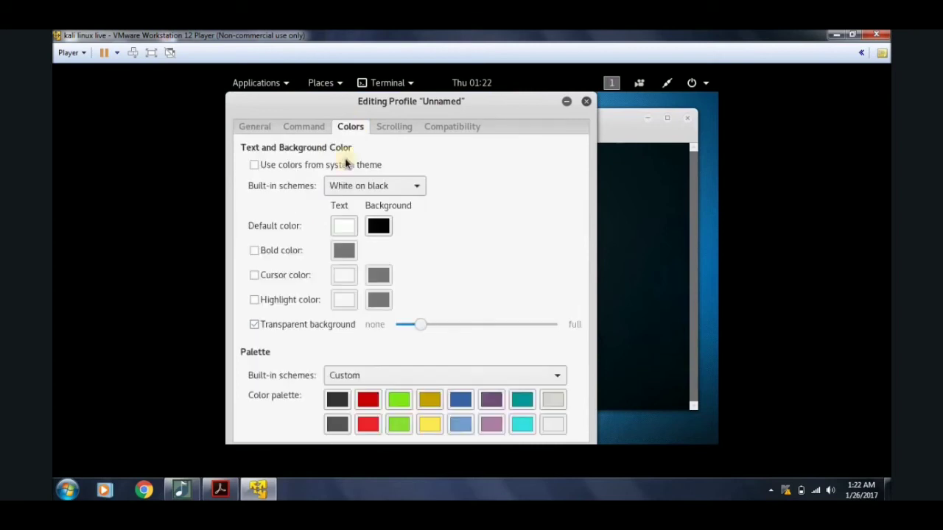
left_click(341, 230)
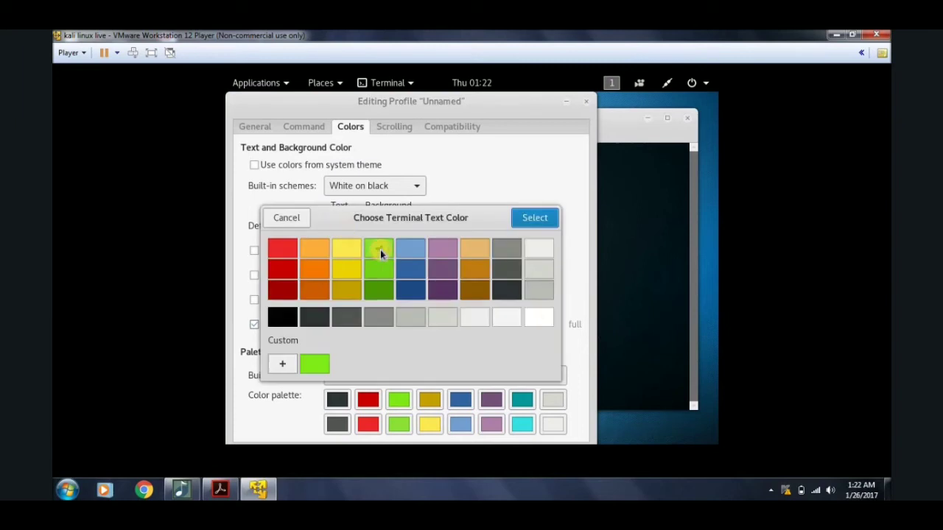
left_click(318, 361)
left_click(533, 218)
left_click(587, 102)
- Run ifconfig in the terminal to list the network interfaces
type("ifconfig")
key("Return")
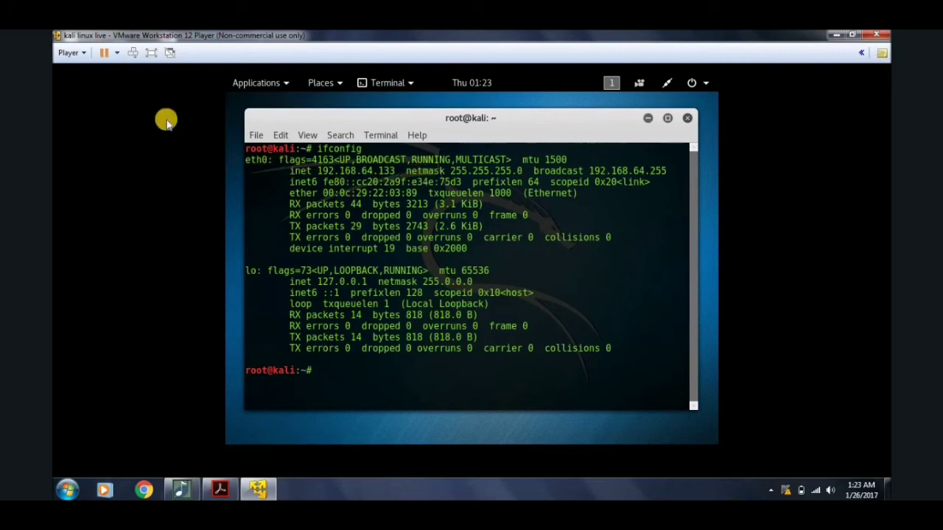
- Suspend the running Kali guest and confirm exiting the player
left_click(117, 52)
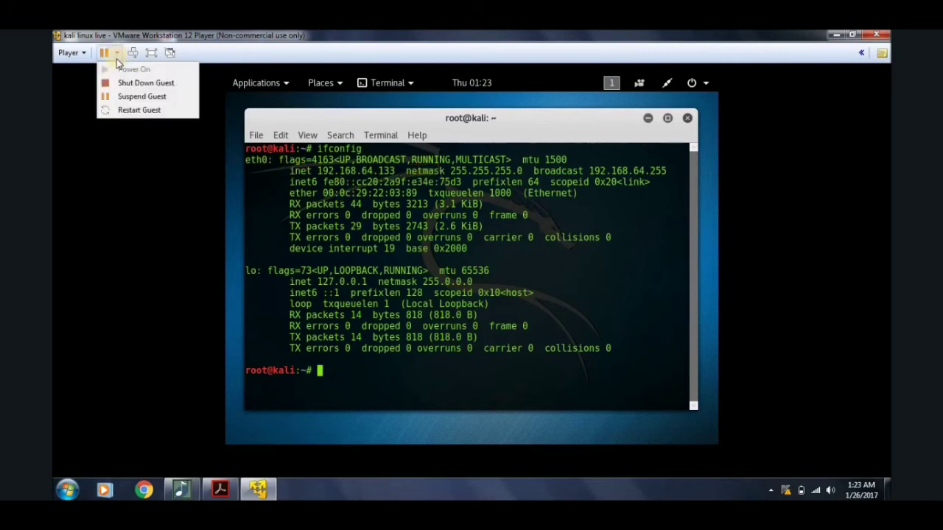
left_click(137, 102)
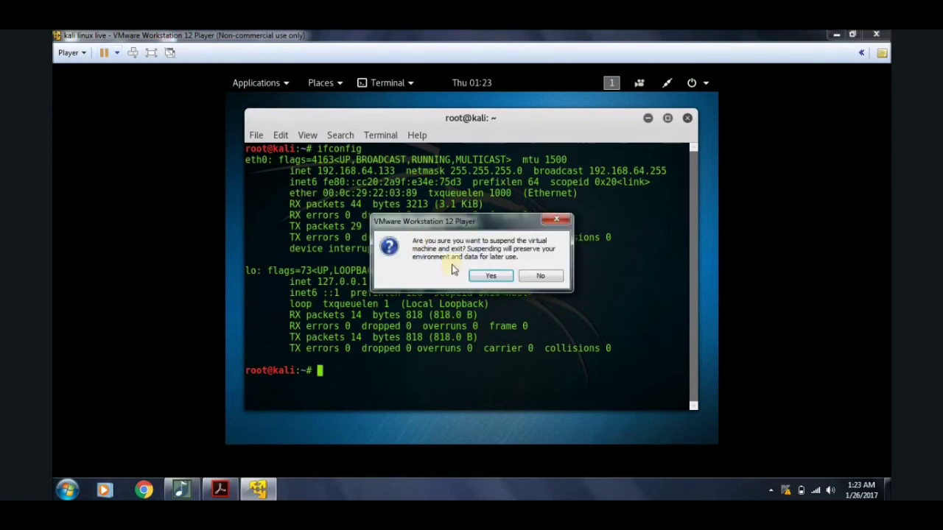
left_click(497, 278)
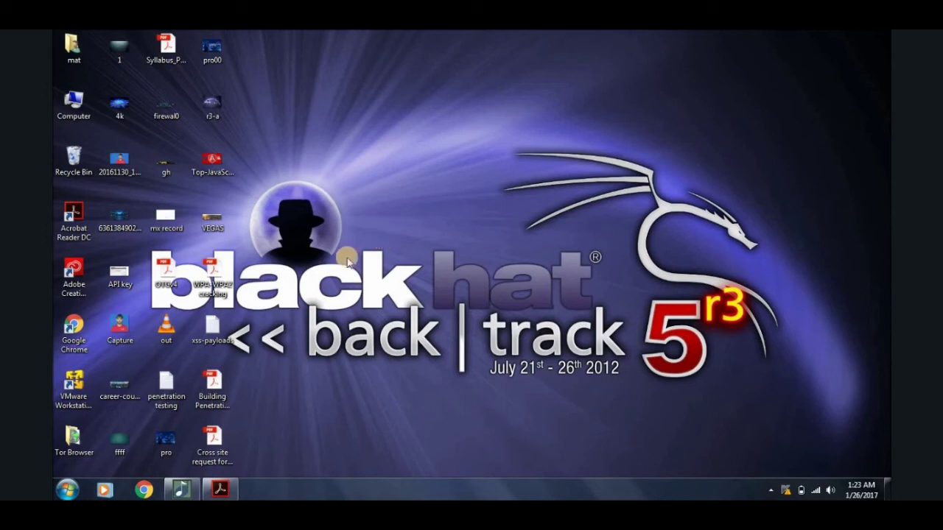
- Reopen VMware Workstation Player from the desktop, resume kali linux live and maximize its window
left_click(73, 387)
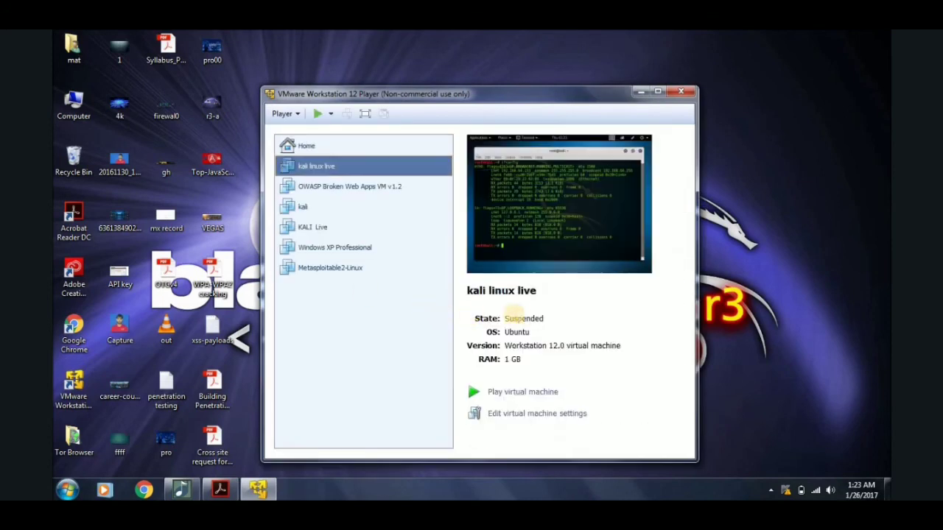
left_click(518, 393)
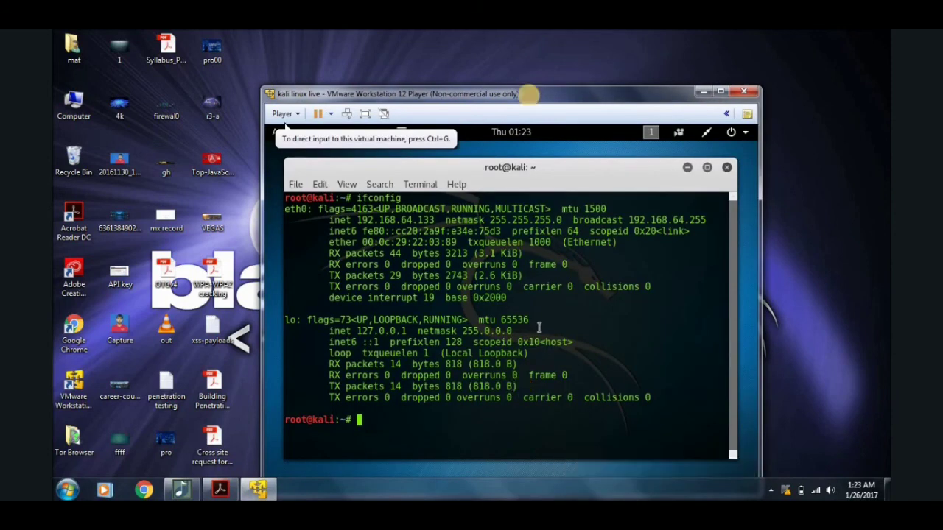
double_click(530, 95)
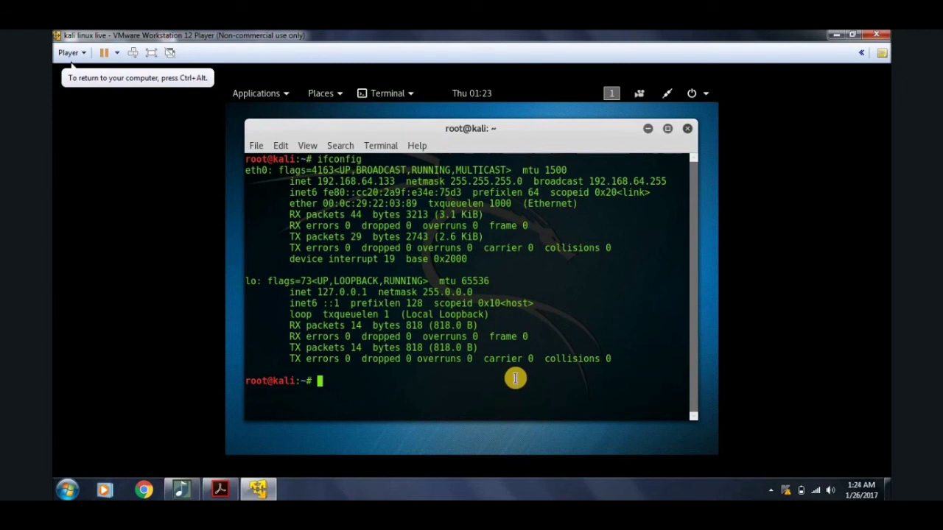
- Open the Kali system settings and bring up the configuration of the Unknown Display under Displays
left_click(706, 94)
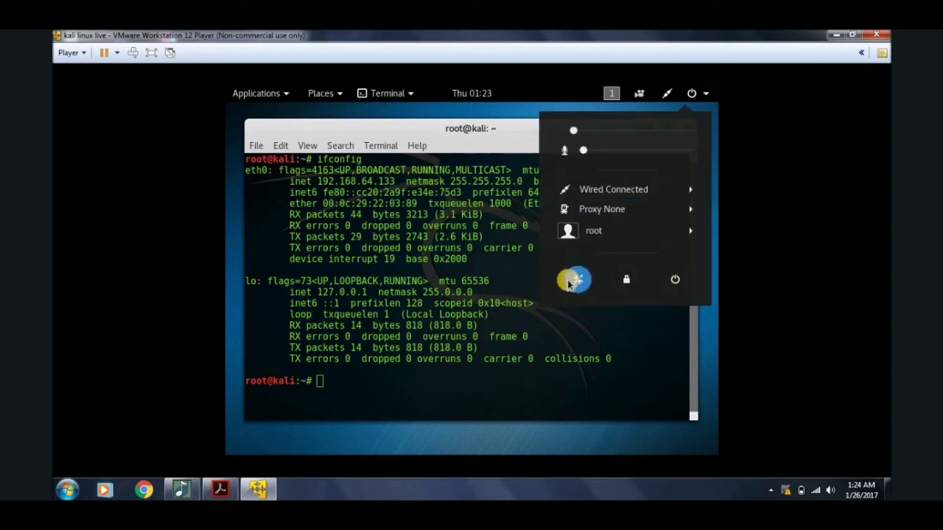
left_click(572, 281)
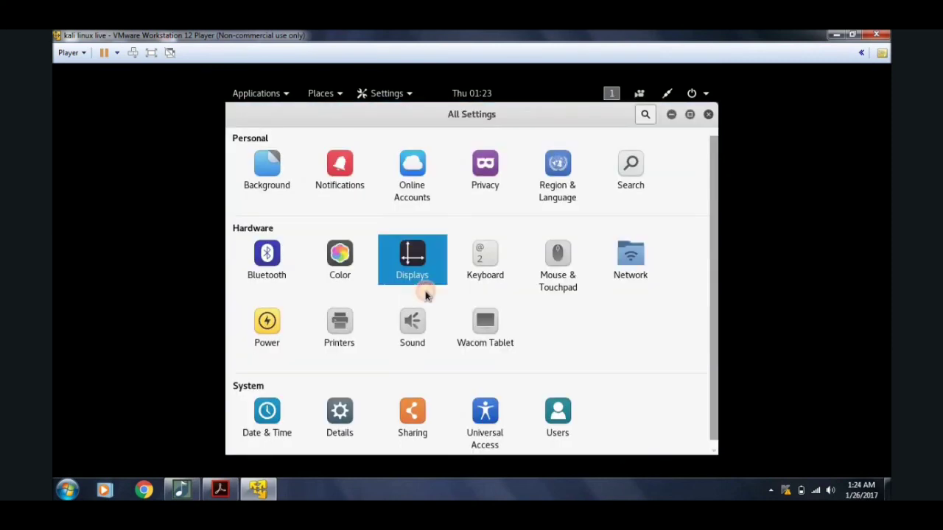
left_click(429, 294)
left_click(400, 159)
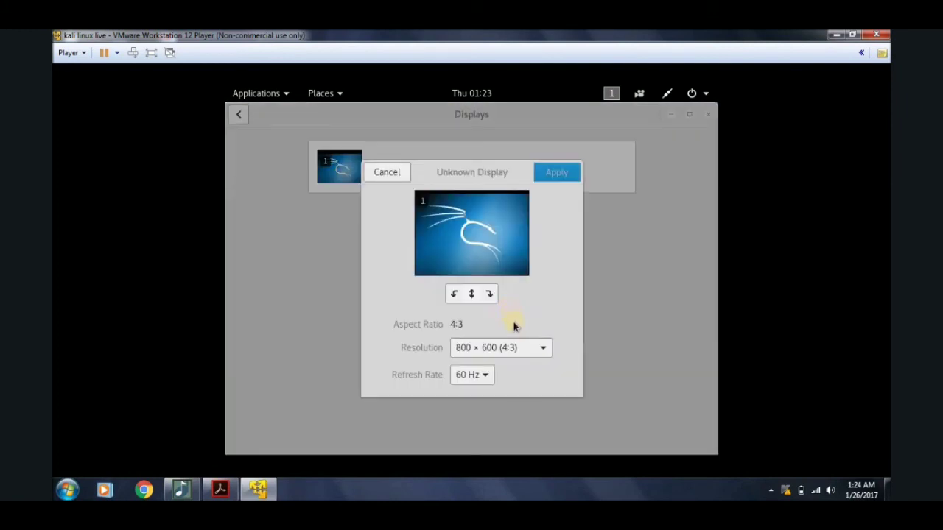
- Set the display resolution to 1360 × 768 (16:9), apply it and keep the changed display settings
left_click(523, 346)
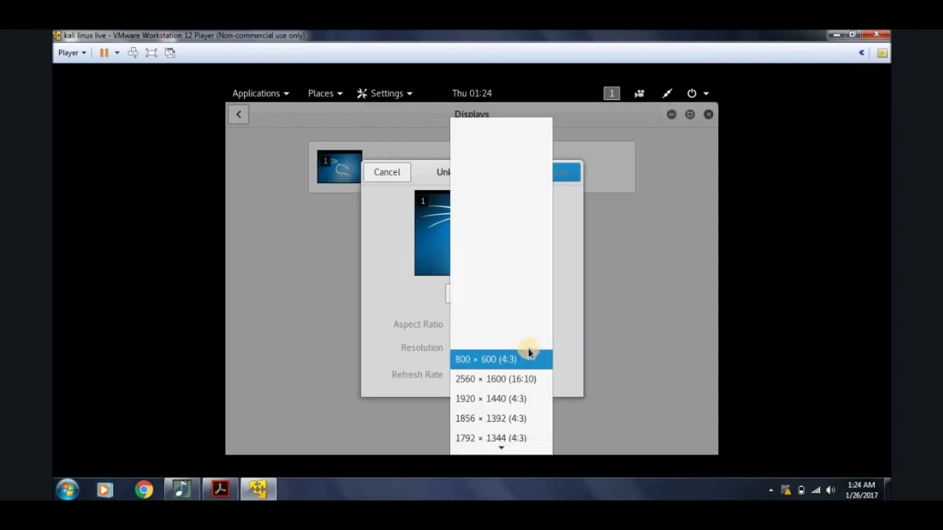
left_click(528, 361)
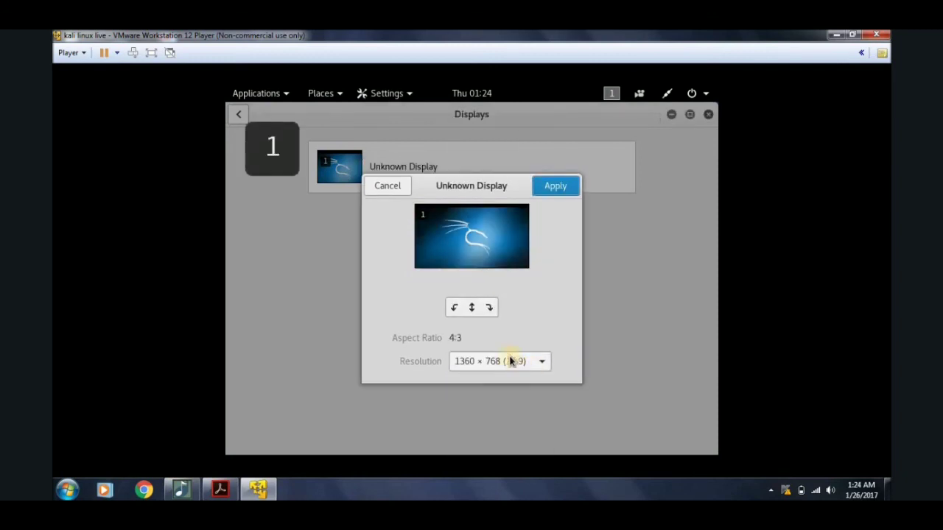
left_click(552, 185)
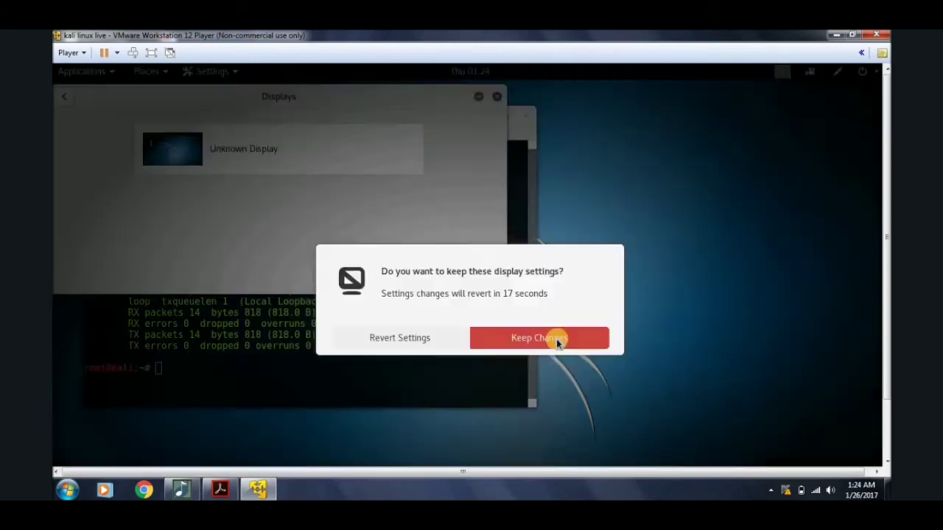
left_click(558, 337)
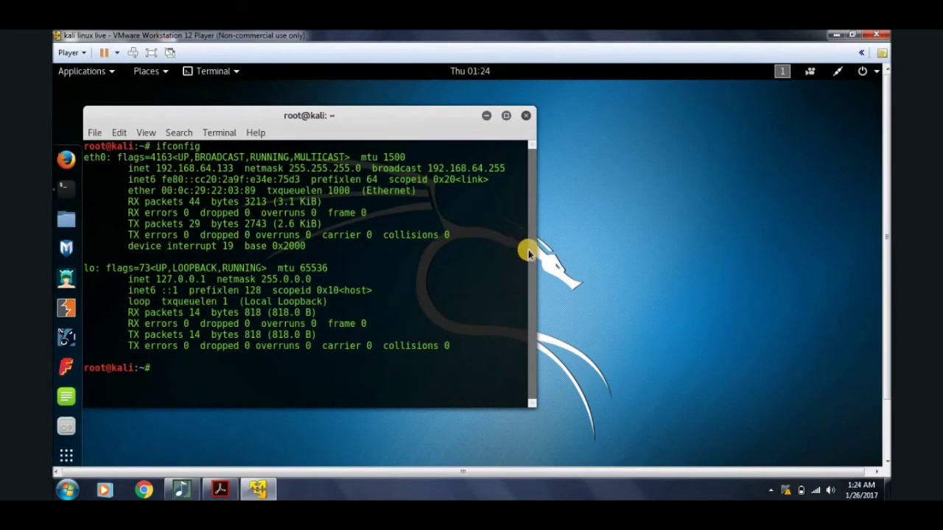